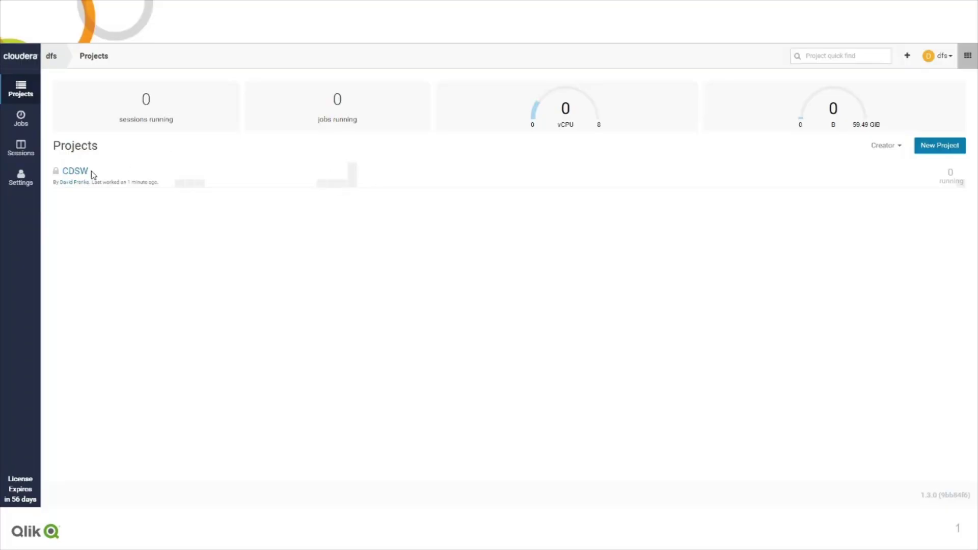
Step: Open the CDSW project from the Projects page
{"action": "left_click", "coordinate": [84, 175]}
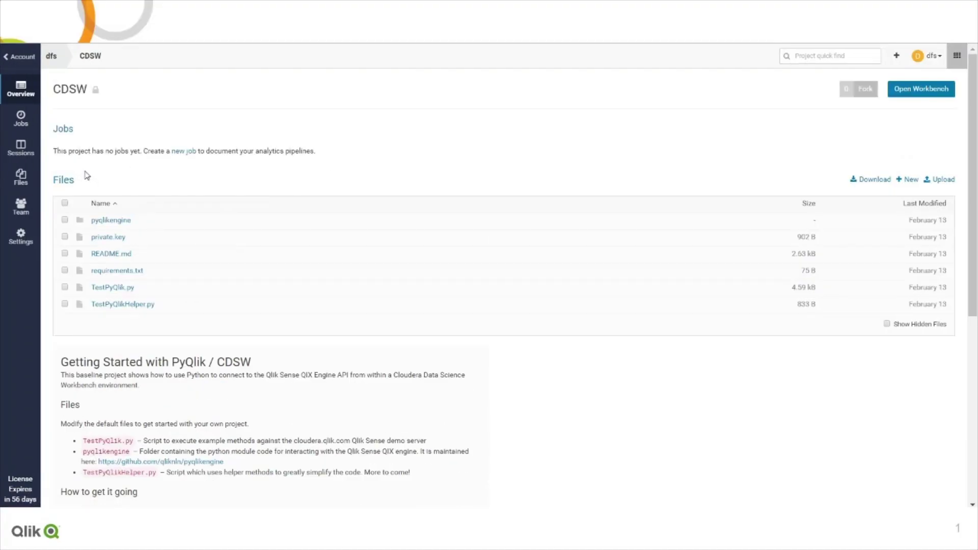
Step: Open the code workbench with TestPyQlik.py and launch a Python 2 session
{"action": "left_click", "coordinate": [920, 90]}
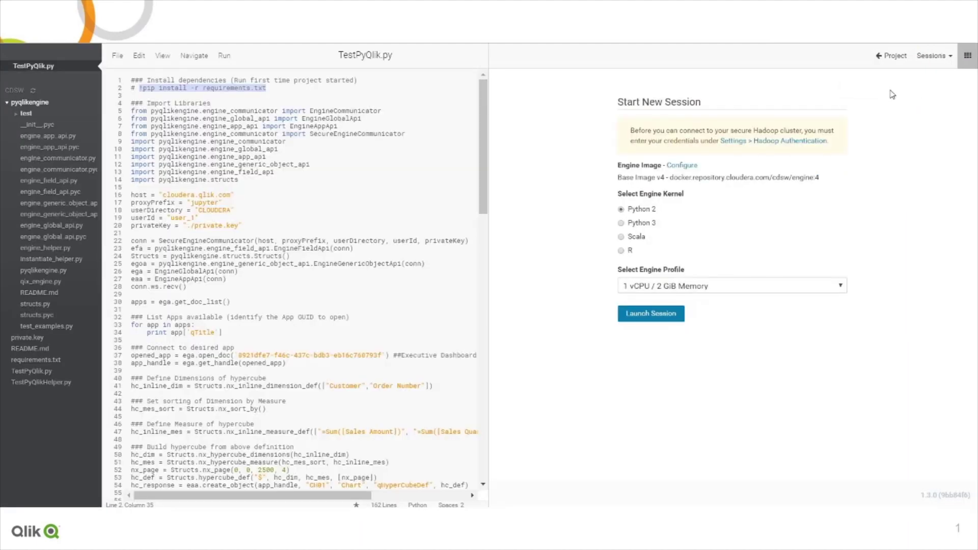
{"action": "left_click", "coordinate": [650, 313]}
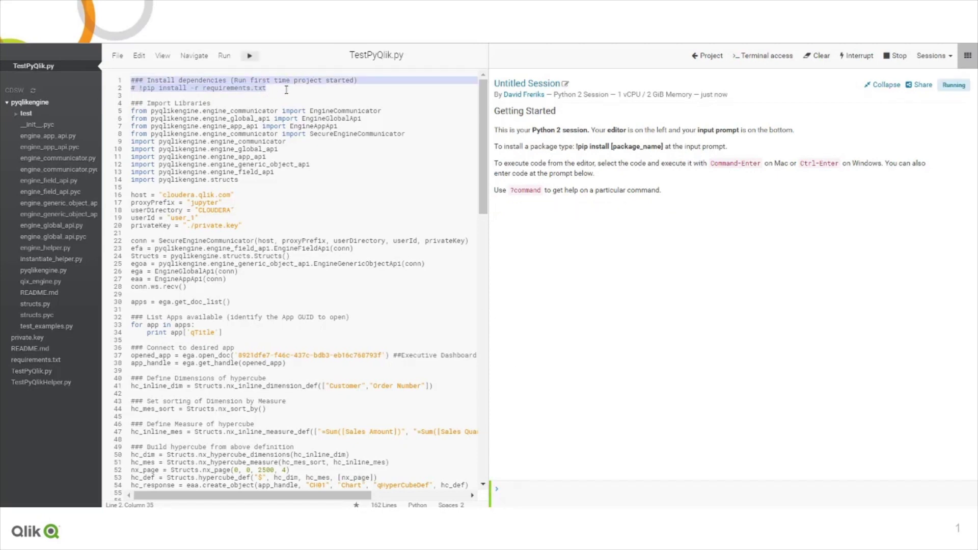
Step: Run the install lines (1-2), then the imports and engine connection code (4-31)
{"action": "right_click", "coordinate": [249, 88]}
{"action": "left_click", "coordinate": [279, 97]}
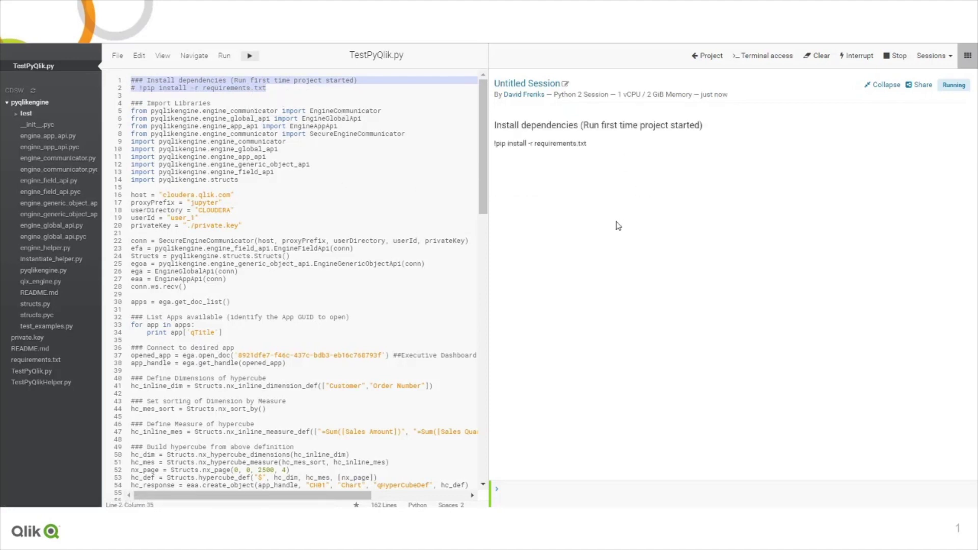
{"action": "left_click_drag", "start_coordinate": [132, 101], "coordinate": [269, 306]}
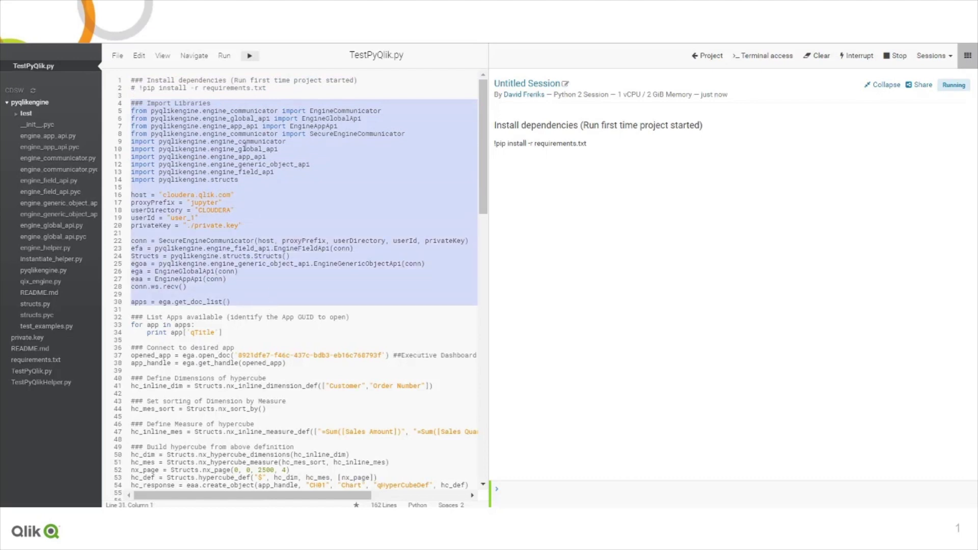
{"action": "right_click", "coordinate": [240, 127]}
{"action": "left_click", "coordinate": [260, 133]}
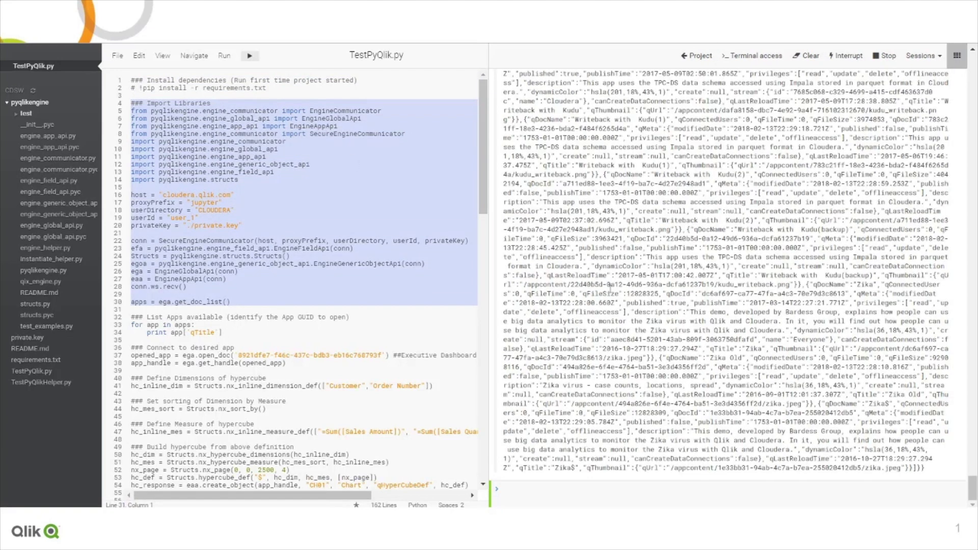
Step: Print the titles of all available Qlik apps (lines 33-35)
{"action": "left_click_drag", "start_coordinate": [133, 316], "coordinate": [240, 336]}
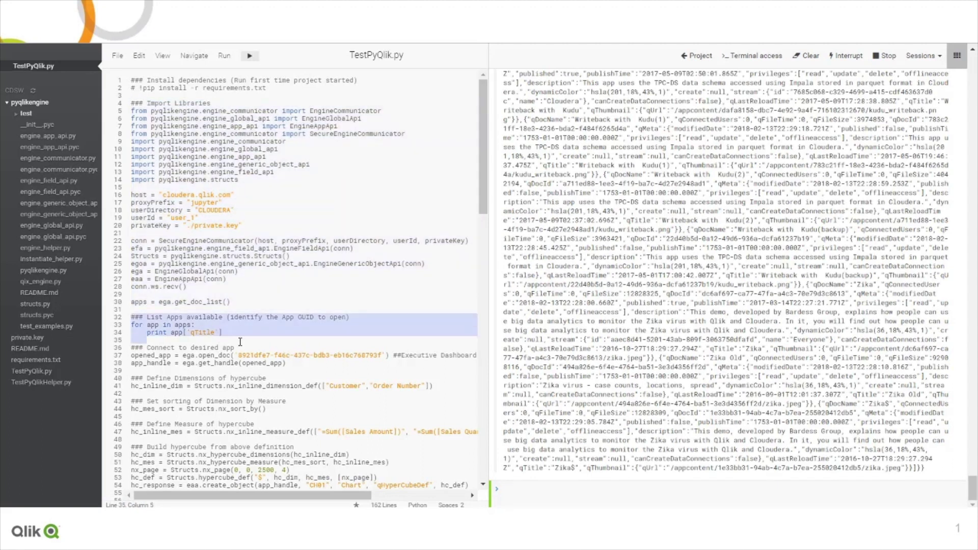
{"action": "right_click", "coordinate": [219, 329]}
{"action": "left_click", "coordinate": [229, 331]}
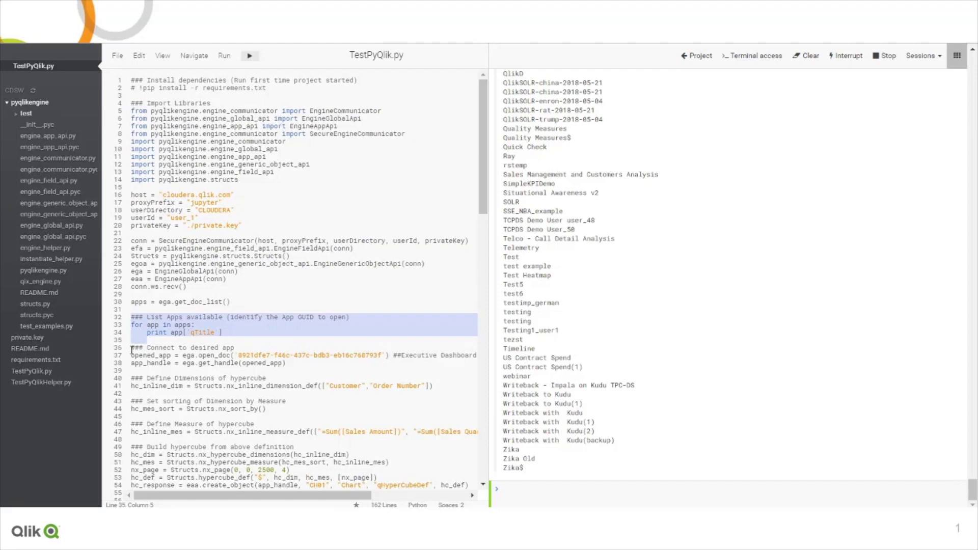
Step: Connect to the Executive Dashboard app by running lines 37-39
{"action": "left_click_drag", "start_coordinate": [131, 349], "coordinate": [299, 364]}
{"action": "right_click", "coordinate": [277, 357]}
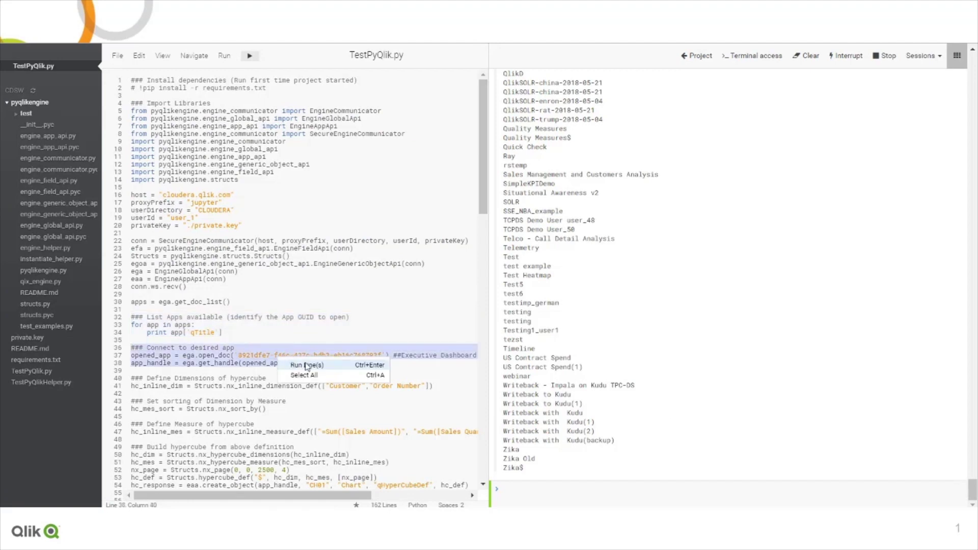
{"action": "left_click", "coordinate": [306, 367]}
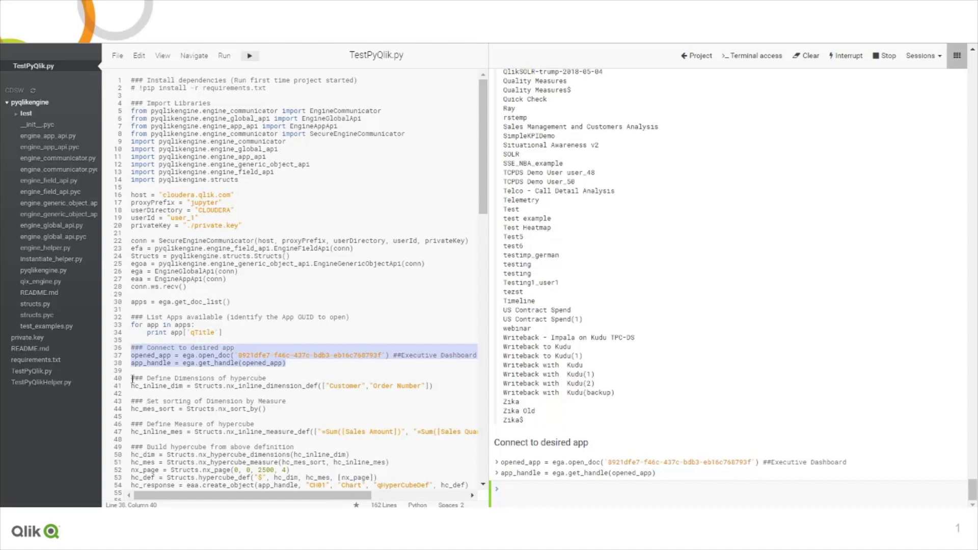
{"action": "left_click_drag", "start_coordinate": [132, 379], "coordinate": [432, 385]}
Step: Define the Customer and Order Number dimensions by running lines 41-42
{"action": "right_click", "coordinate": [426, 387]}
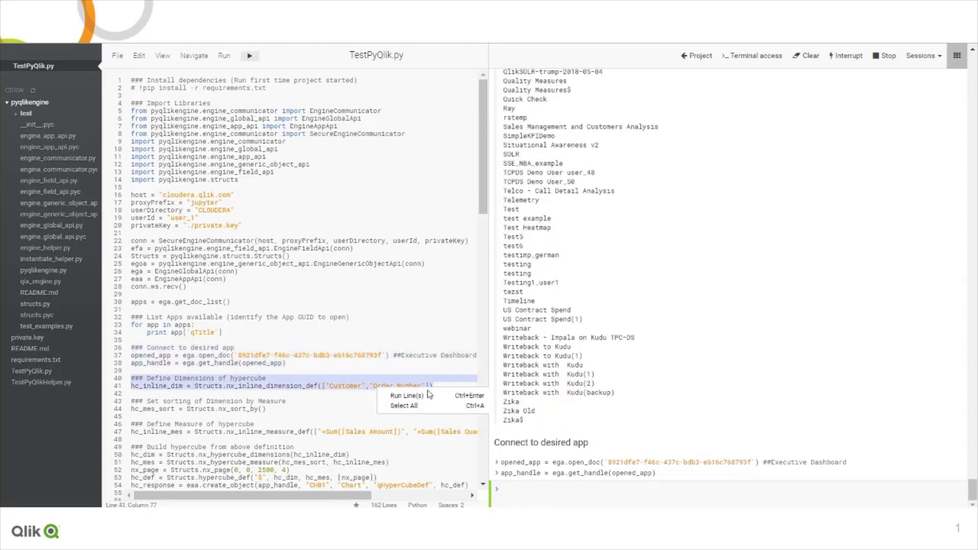
{"action": "left_click", "coordinate": [417, 395]}
{"action": "right_click", "coordinate": [420, 387]}
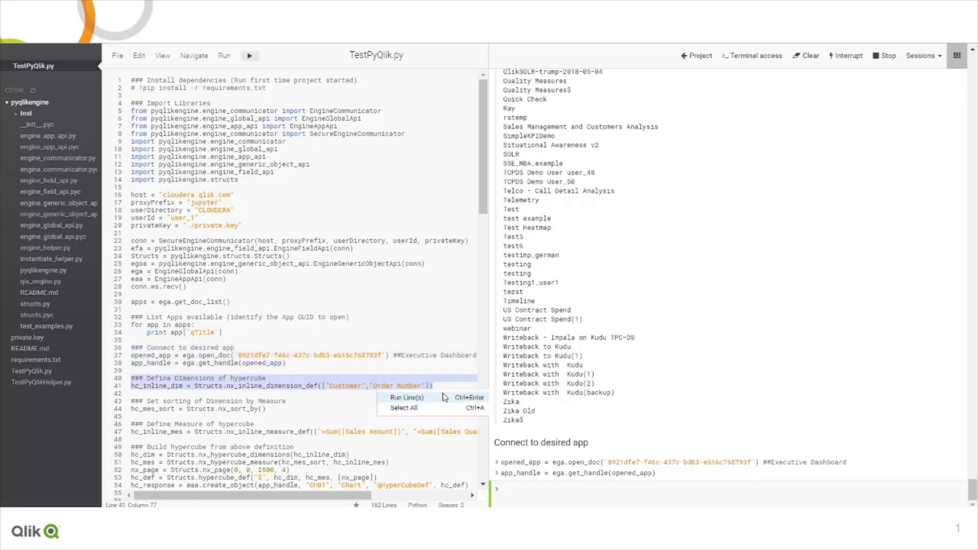
{"action": "left_click", "coordinate": [398, 396]}
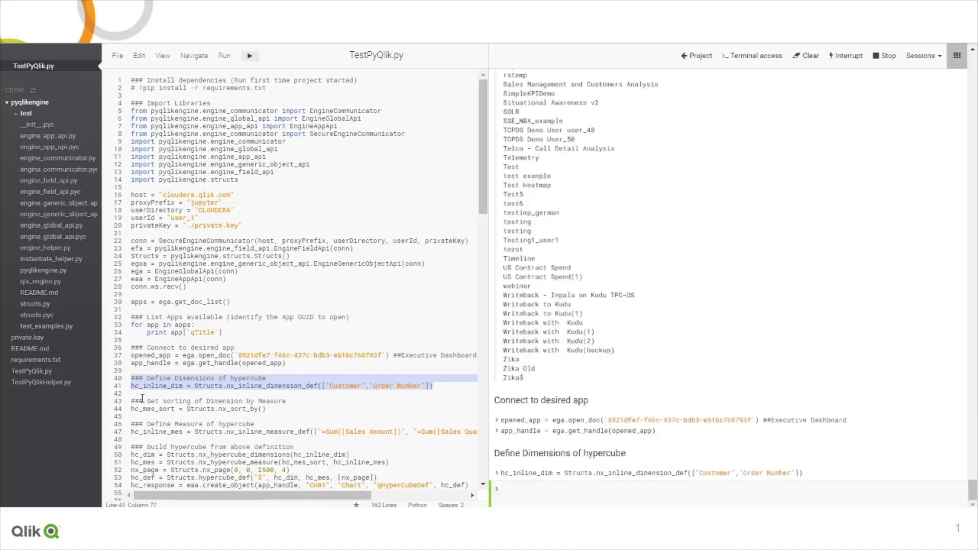
Step: Define the sort-by-measure order and the Sales Amount and Sales Quantity measures (lines 43-47)
{"action": "left_click_drag", "start_coordinate": [132, 401], "coordinate": [473, 433]}
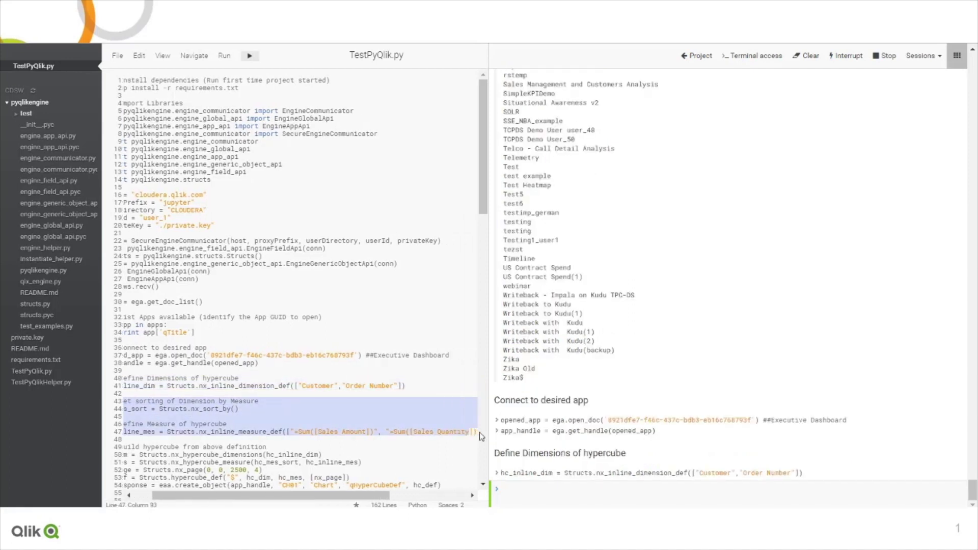
{"action": "right_click", "coordinate": [305, 422]}
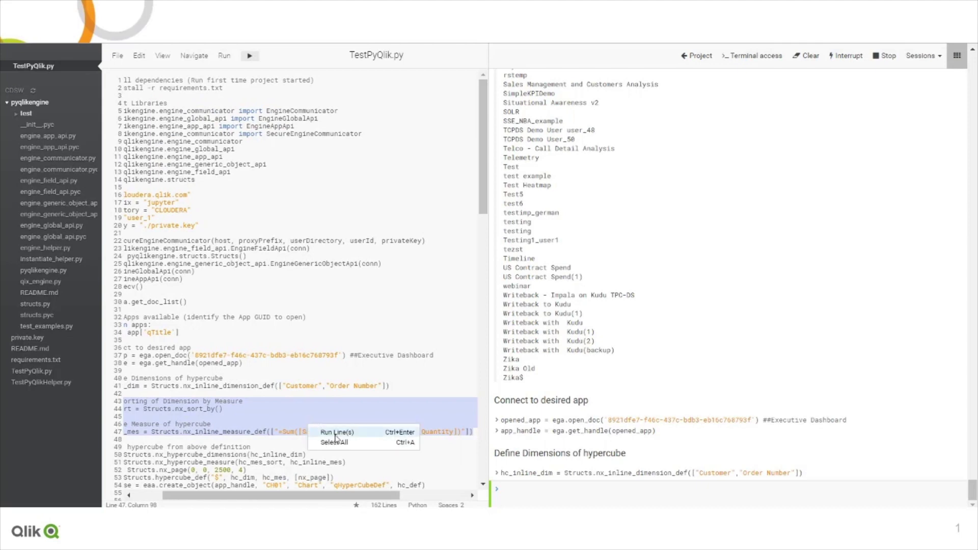
{"action": "left_click", "coordinate": [329, 431]}
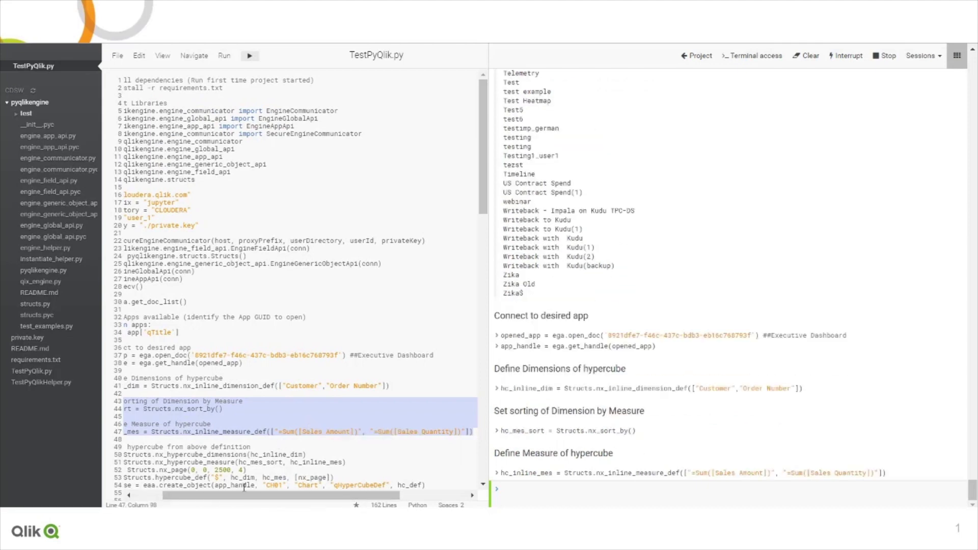
{"action": "left_click_drag", "start_coordinate": [230, 497], "coordinate": [164, 497]}
{"action": "scroll", "coordinate": [180, 445], "scroll_direction": "down", "scroll_amount": 5}
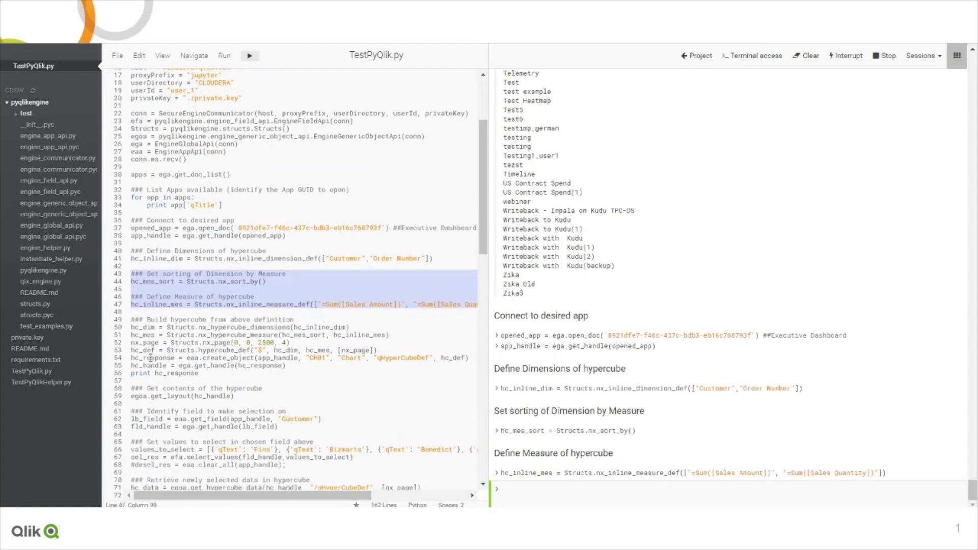
{"action": "left_click_drag", "start_coordinate": [127, 319], "coordinate": [255, 395]}
Step: Build the hypercube and run the field-selection and data-retrieval code (lines 61-89)
{"action": "right_click", "coordinate": [235, 370]}
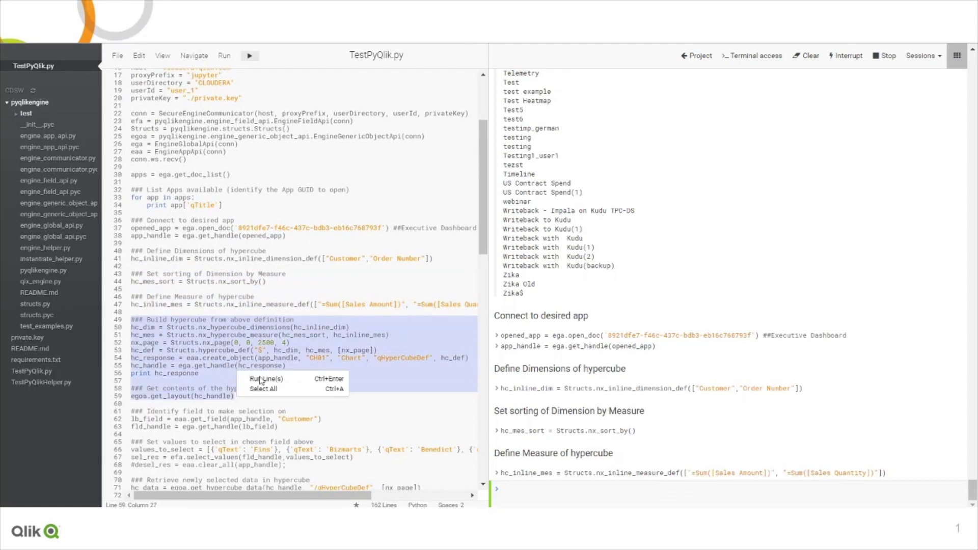
{"action": "left_click", "coordinate": [260, 379]}
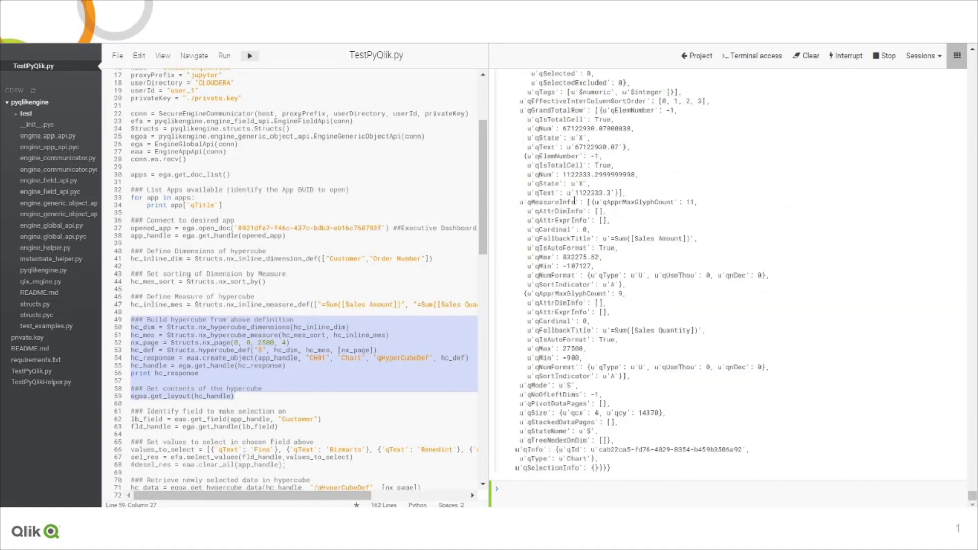
{"action": "scroll", "coordinate": [330, 367], "scroll_direction": "down", "scroll_amount": 5}
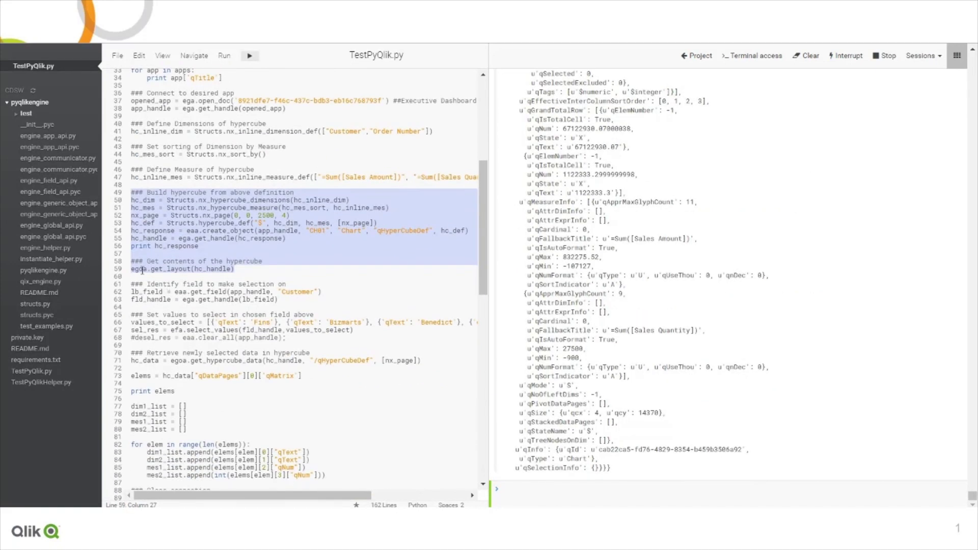
{"action": "mouse_move", "coordinate": [131, 283]}
{"action": "left_mouse_down"}
{"action": "mouse_move", "coordinate": [444, 364]}
{"action": "mouse_move", "coordinate": [445, 471]}
{"action": "mouse_move", "coordinate": [440, 441]}
{"action": "left_mouse_up"}
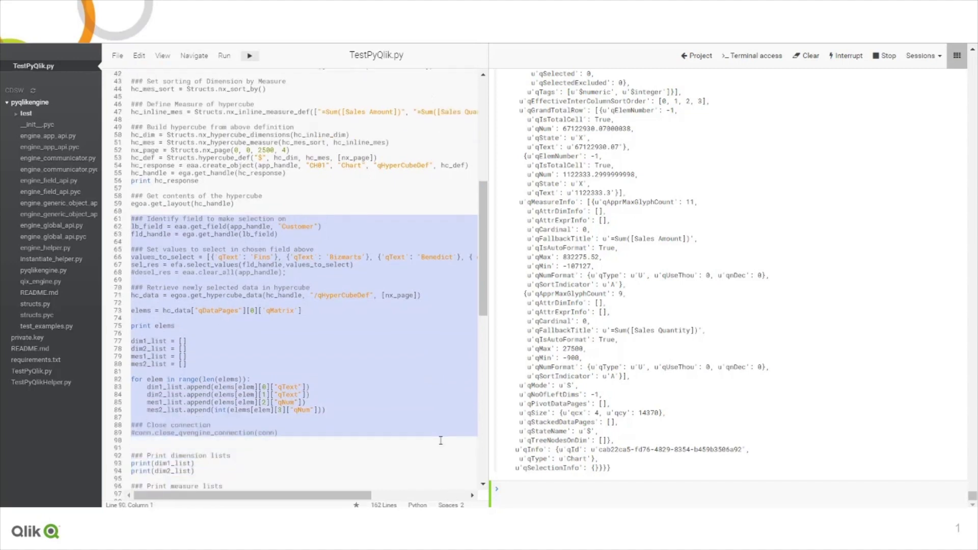
{"action": "right_click", "coordinate": [243, 333]}
{"action": "left_click", "coordinate": [291, 337]}
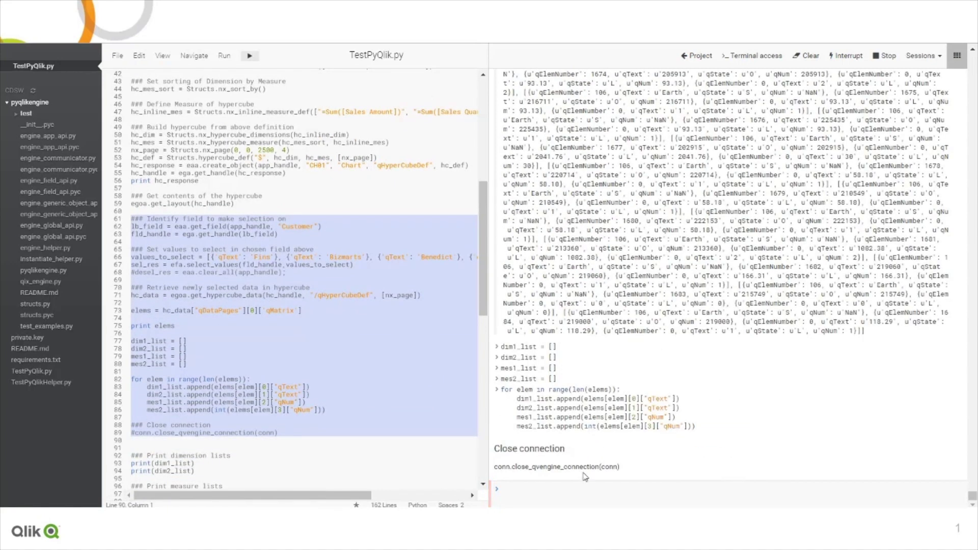
{"action": "scroll", "coordinate": [306, 267], "scroll_direction": "down", "scroll_amount": 5}
{"action": "left_click_drag", "start_coordinate": [131, 264], "coordinate": [287, 330]}
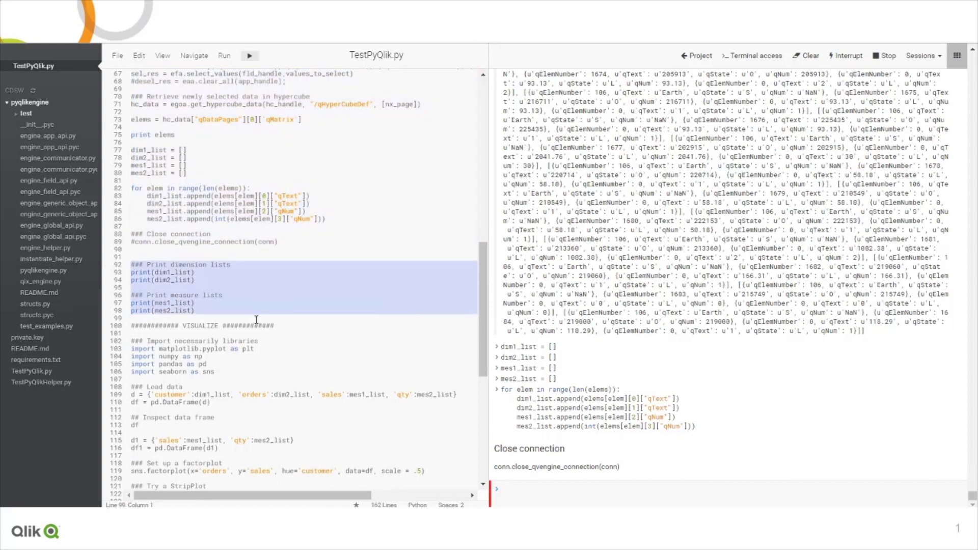
Step: Print the dimension and measure lists from lines 92-99
{"action": "key", "text": "shift+Up"}
{"action": "right_click", "coordinate": [289, 324]}
{"action": "left_click", "coordinate": [301, 295]}
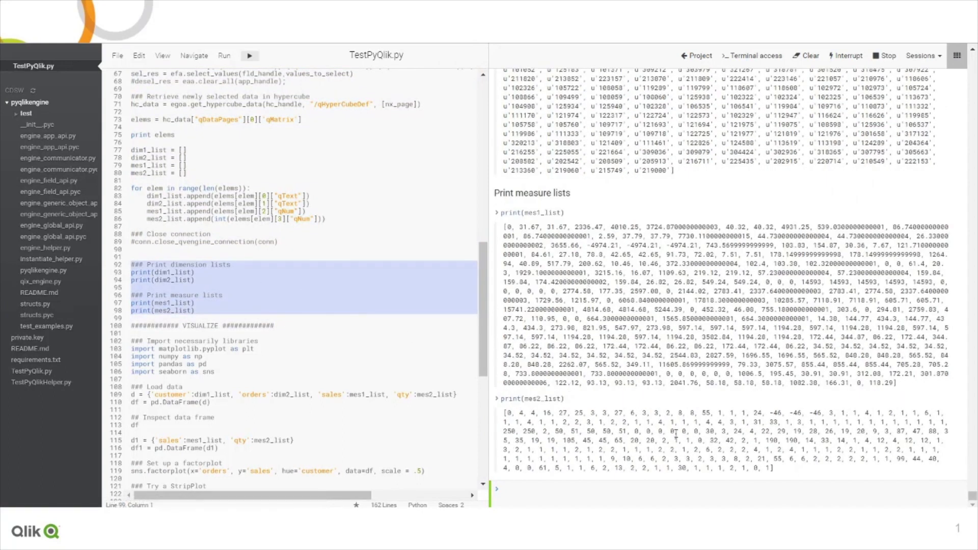
{"action": "scroll", "coordinate": [202, 389], "scroll_direction": "down", "scroll_amount": 4}
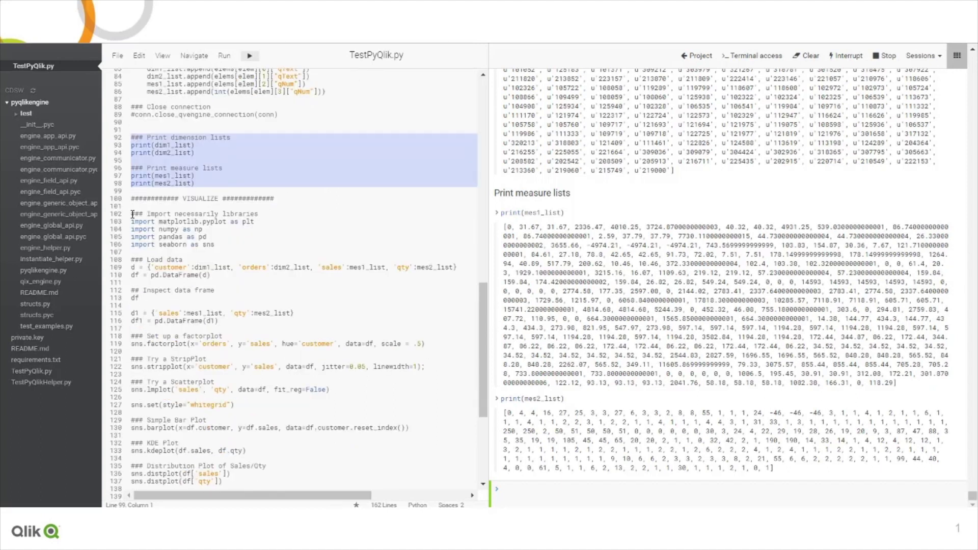
Step: Import the plotting libraries and load the lists into a pandas DataFrame
{"action": "mouse_move", "coordinate": [128, 198]}
{"action": "left_mouse_down"}
{"action": "mouse_move", "coordinate": [246, 249]}
{"action": "mouse_move", "coordinate": [262, 280]}
{"action": "left_mouse_up"}
{"action": "right_click", "coordinate": [235, 265]}
{"action": "left_click", "coordinate": [260, 277]}
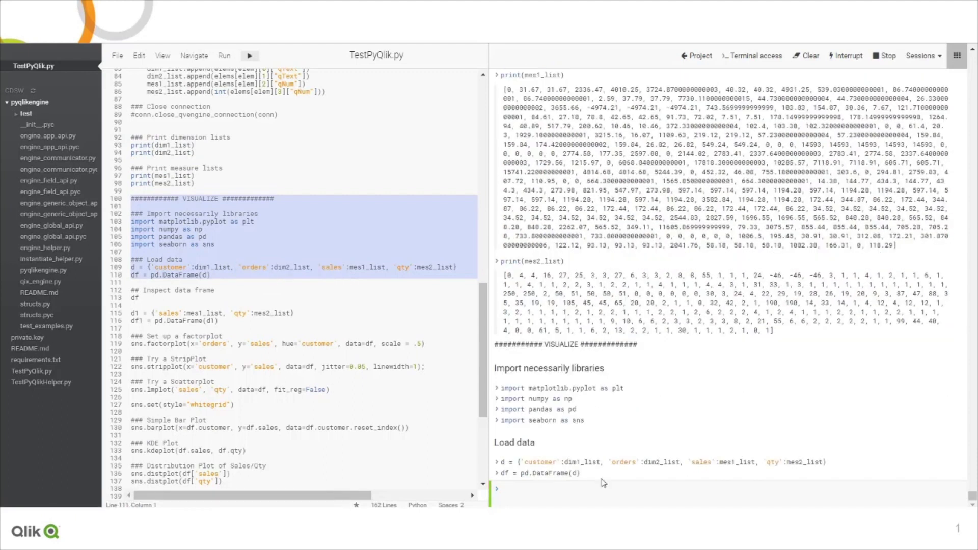
Step: Display the DataFrame as a 224-row table
{"action": "left_click_drag", "start_coordinate": [132, 291], "coordinate": [226, 321]}
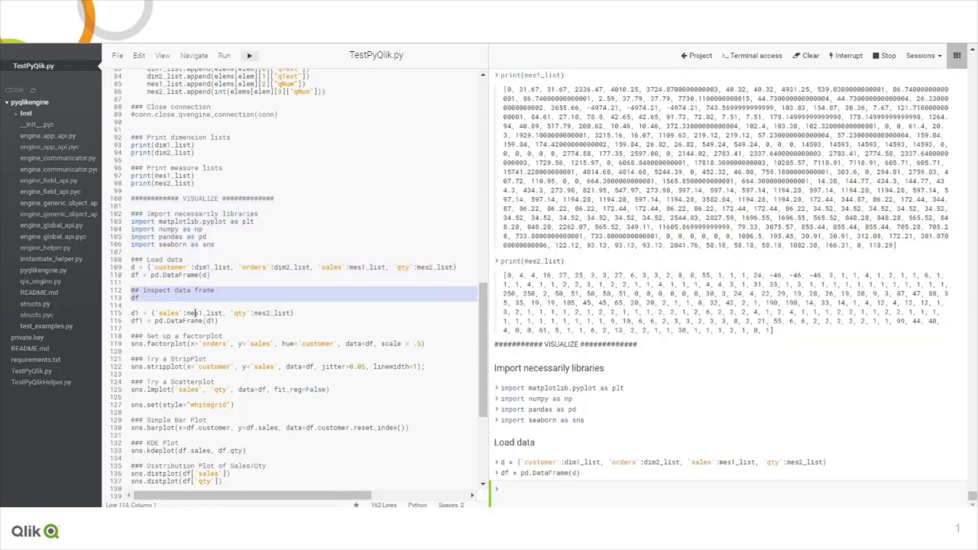
{"action": "right_click", "coordinate": [227, 321]}
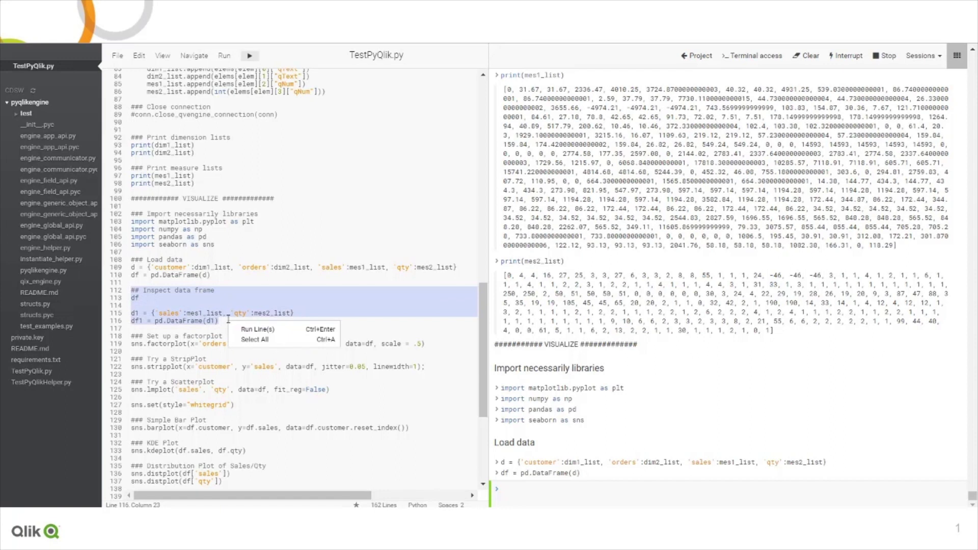
{"action": "left_click", "coordinate": [256, 330]}
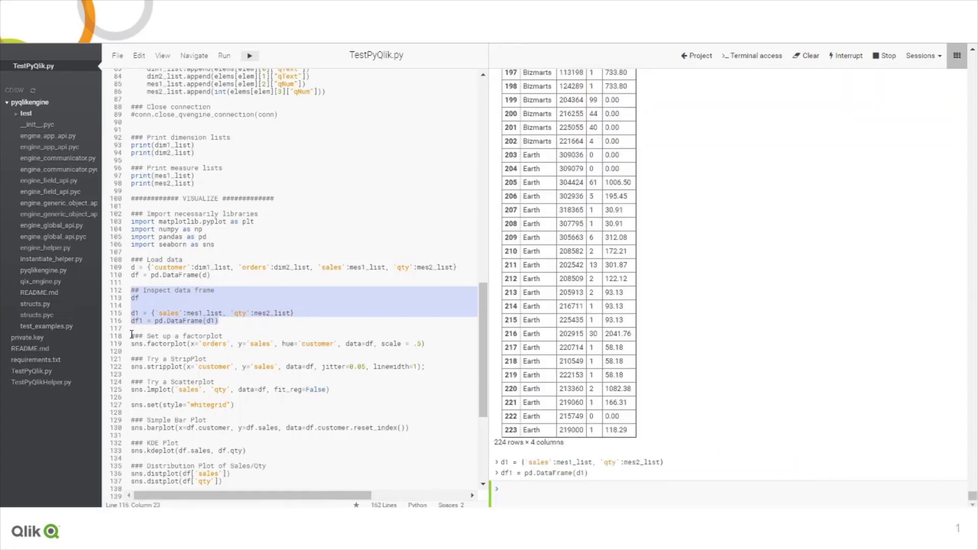
{"action": "left_click_drag", "start_coordinate": [133, 335], "coordinate": [437, 349]}
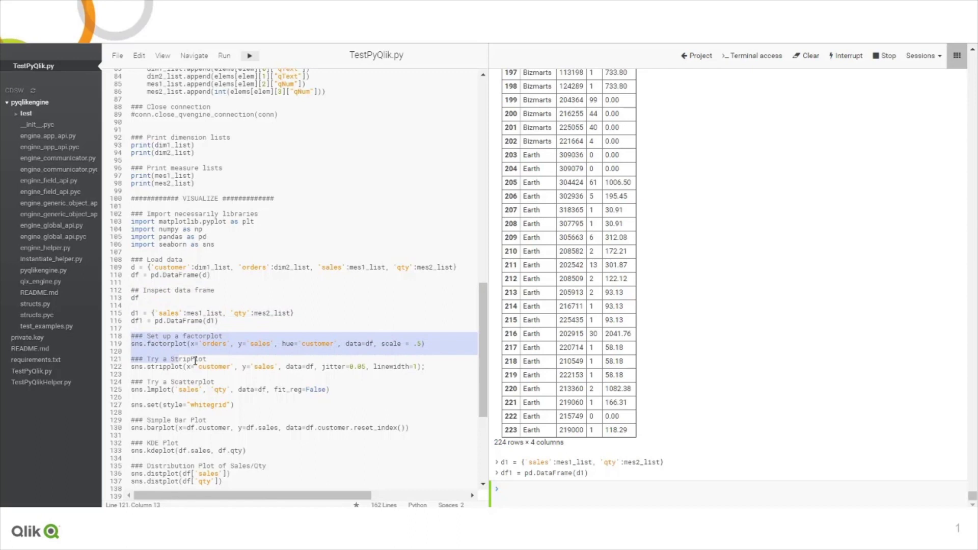
{"action": "right_click", "coordinate": [437, 349]}
Step: Draw the sales-by-orders factorplot, then the strip plot and sales-versus-qty scatterplot
{"action": "left_click", "coordinate": [459, 352]}
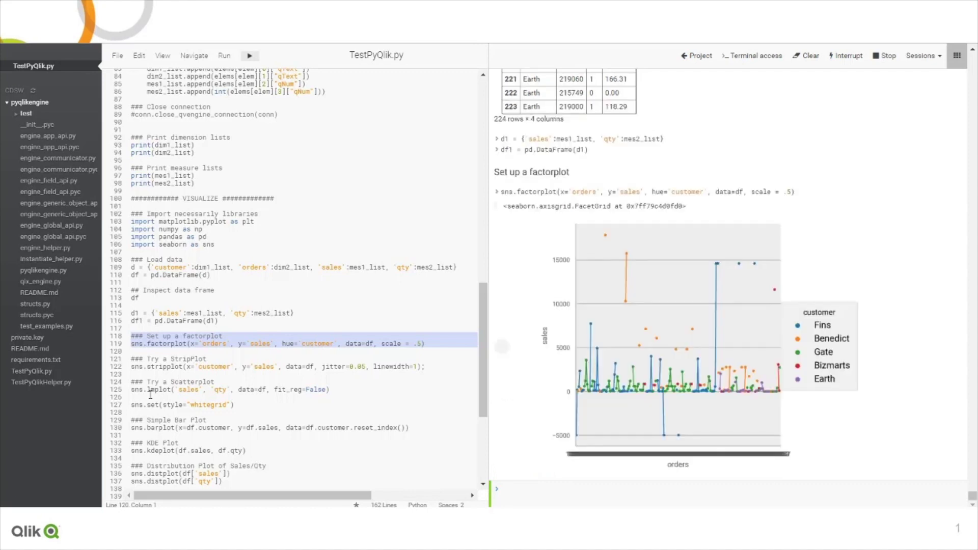
{"action": "left_click_drag", "start_coordinate": [131, 359], "coordinate": [330, 390]}
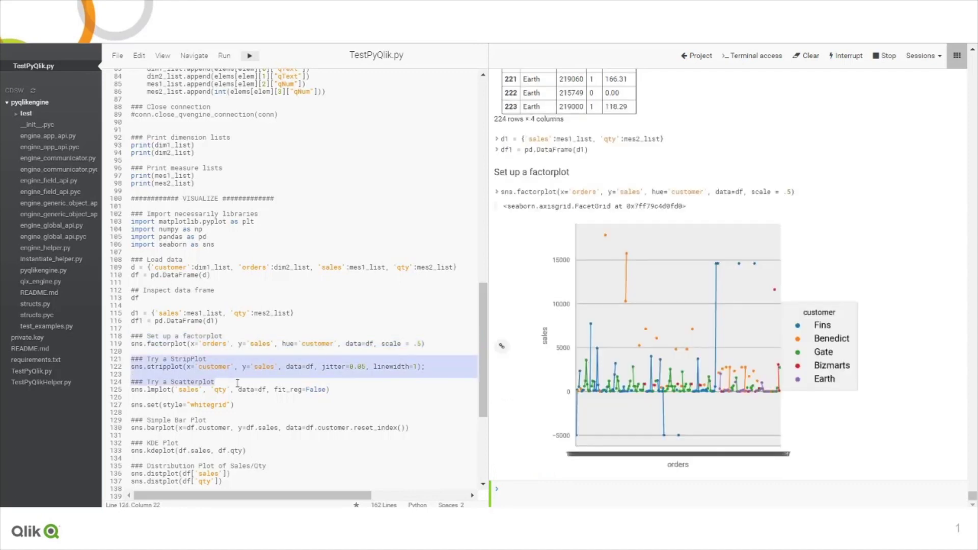
{"action": "right_click", "coordinate": [318, 369]}
{"action": "left_click", "coordinate": [345, 379]}
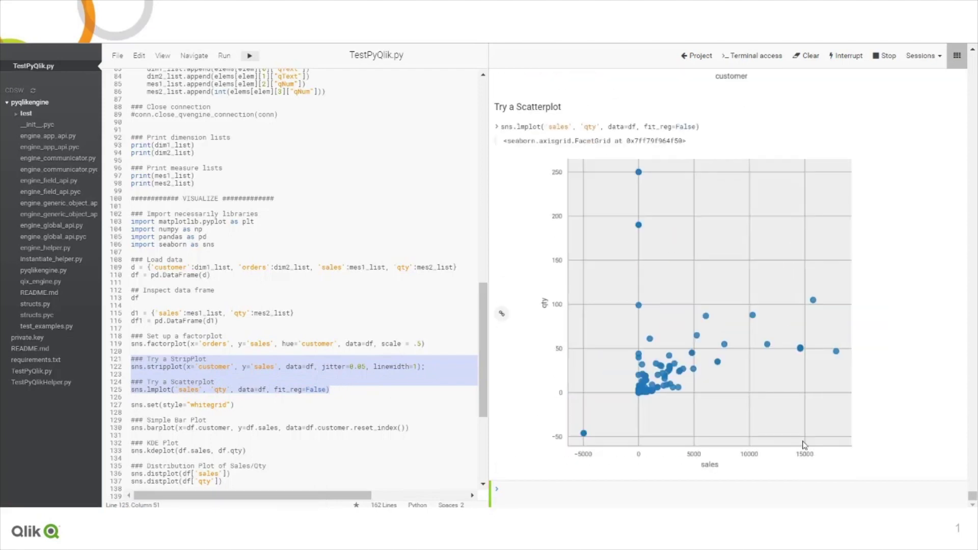
{"action": "scroll", "coordinate": [800, 436], "scroll_direction": "up", "scroll_amount": 5}
{"action": "scroll", "coordinate": [799, 435], "scroll_direction": "down", "scroll_amount": 5}
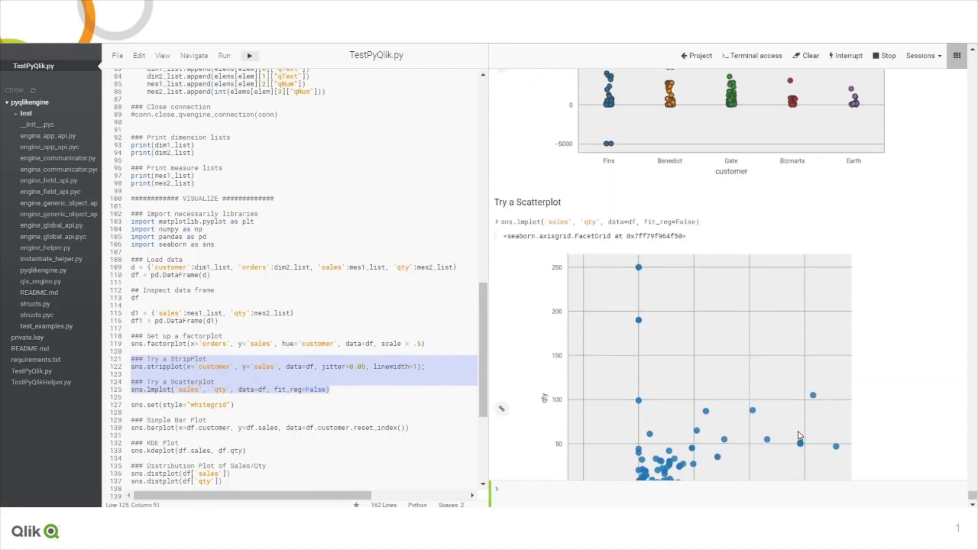
{"action": "scroll", "coordinate": [334, 423], "scroll_direction": "down", "scroll_amount": 5}
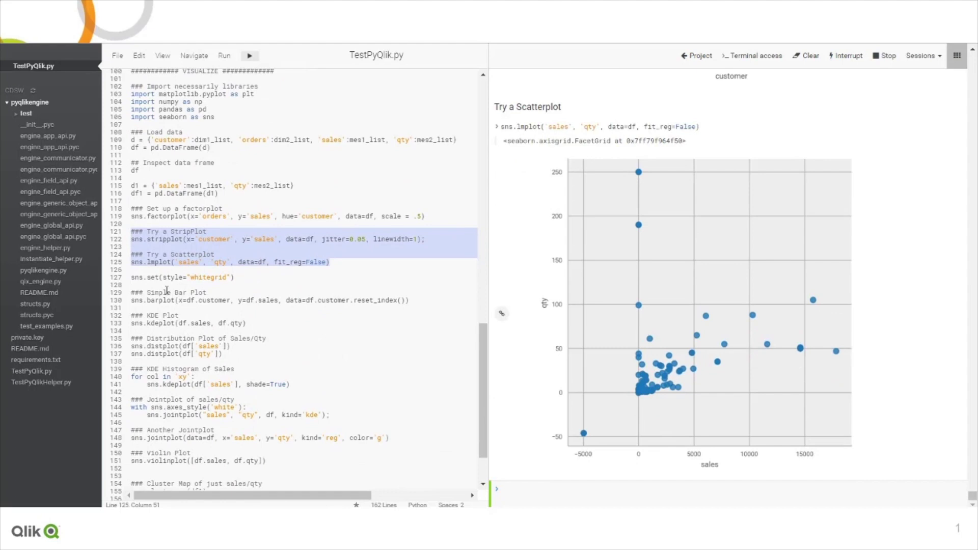
{"action": "left_click_drag", "start_coordinate": [131, 280], "coordinate": [347, 478]}
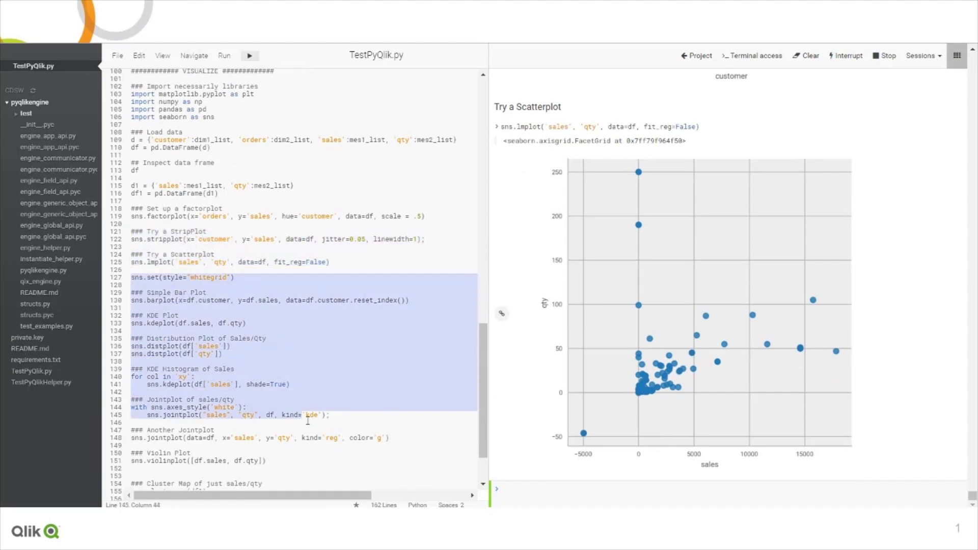
Step: Run lines 127-162 to draw the bar plot, KDE plot, heat map and box plot
{"action": "right_click", "coordinate": [338, 439]}
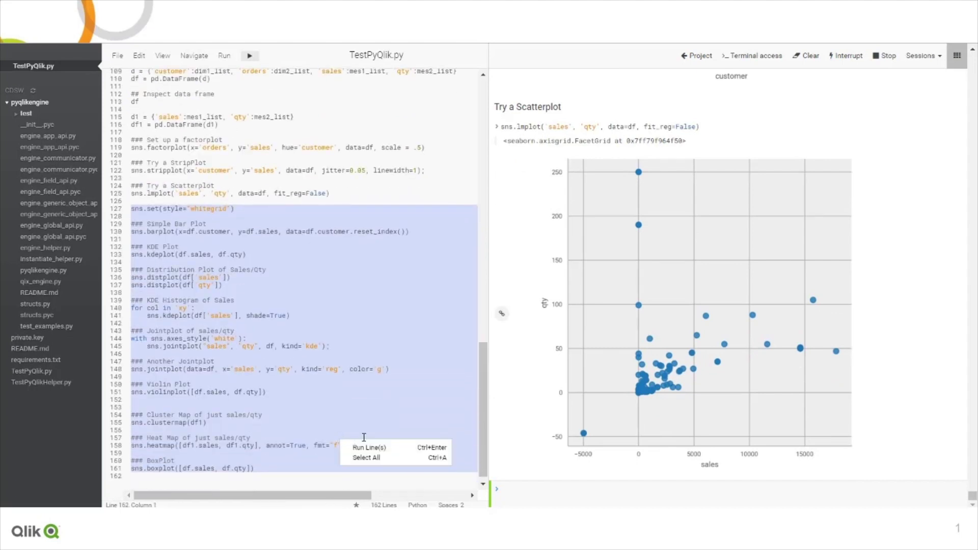
{"action": "left_click", "coordinate": [359, 445]}
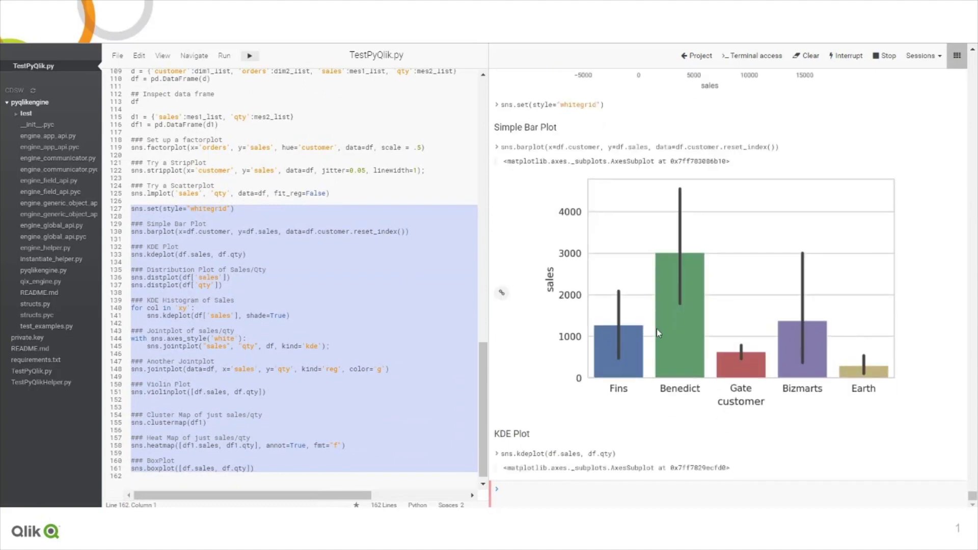